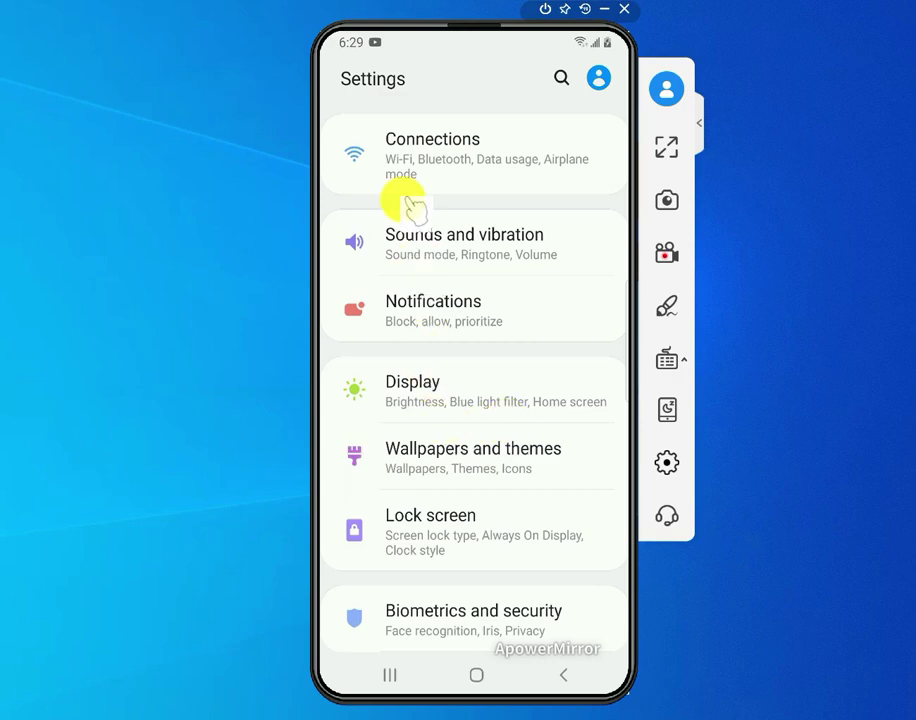
Step: Go into Connections and open the Mobile Hotspot and Tethering settings
left_click_drag(481, 157, 487, 260)
scroll(474, 340, "down", 4)
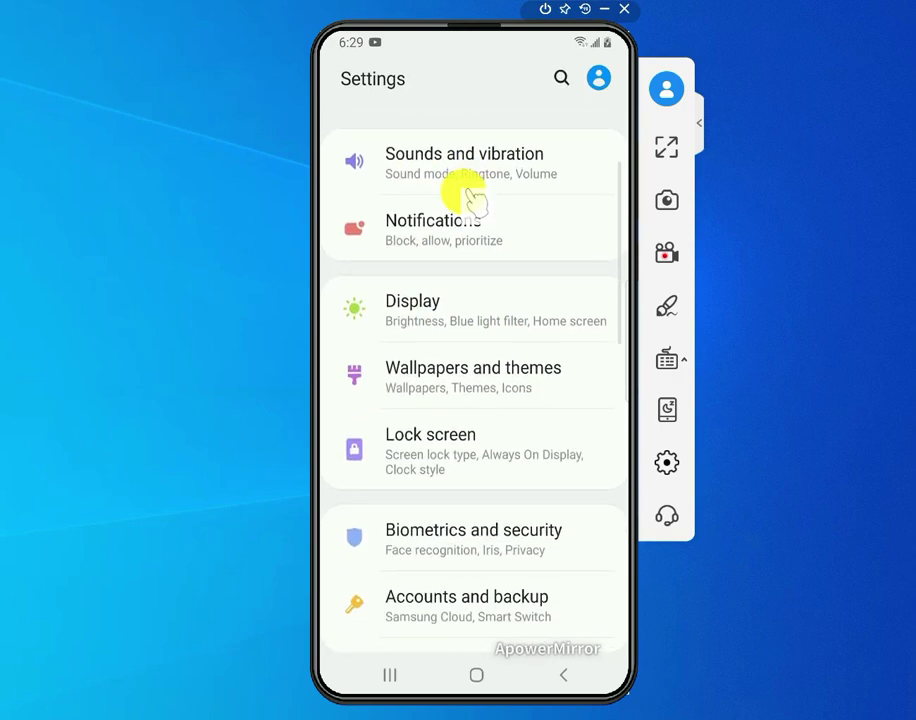
scroll(470, 197, "up", 5)
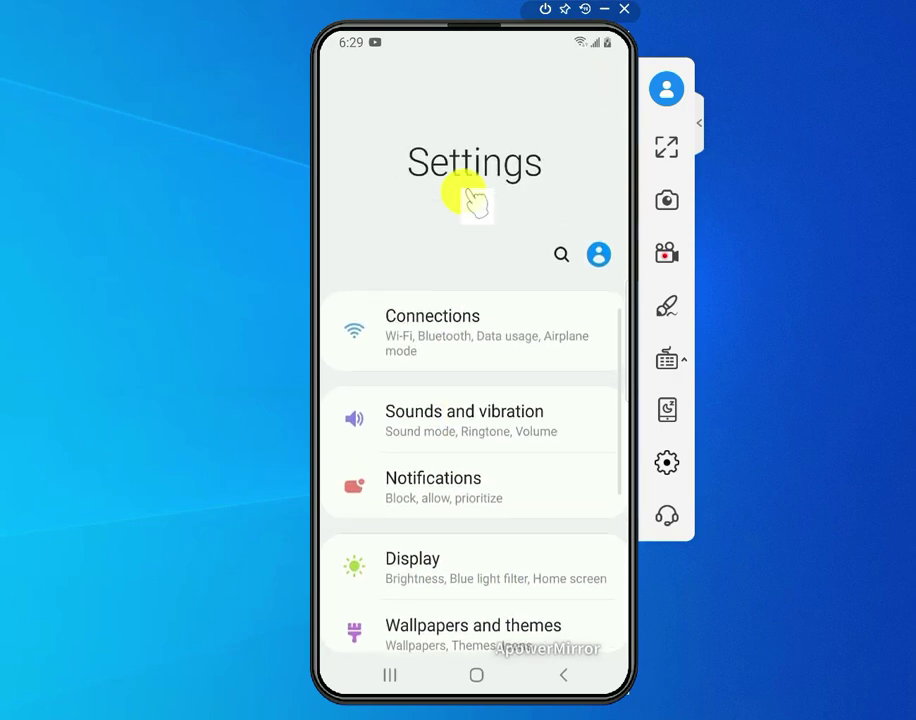
left_click(484, 338)
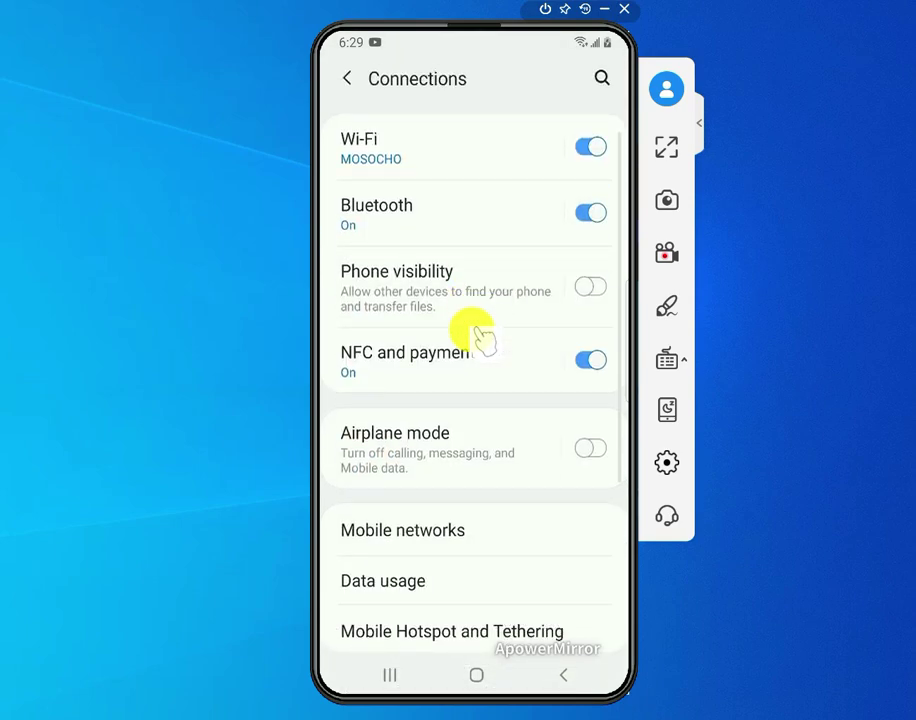
scroll(490, 238, "down", 3)
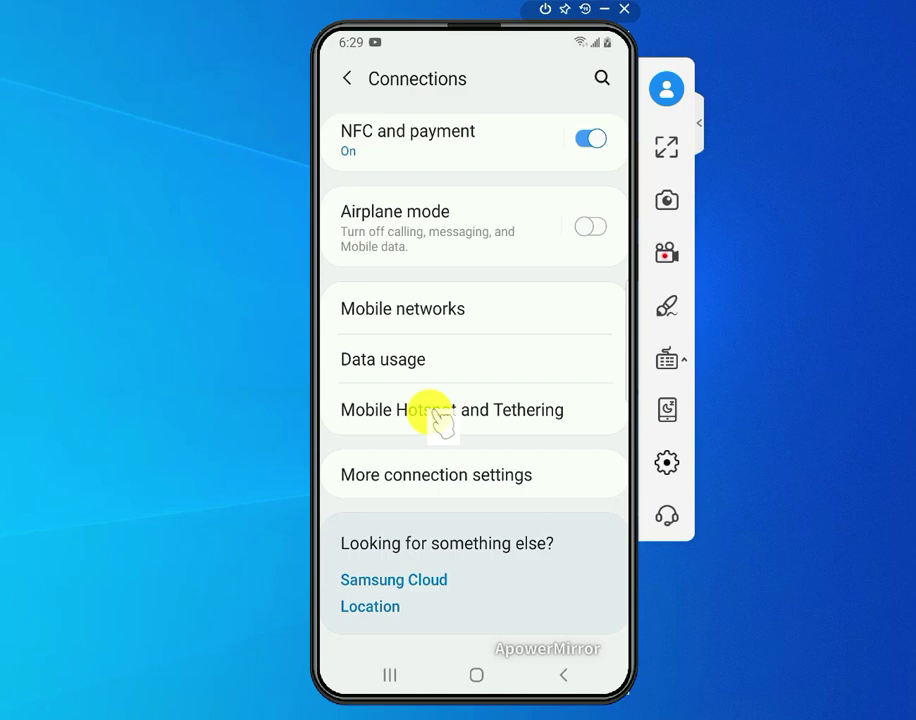
left_click(433, 416)
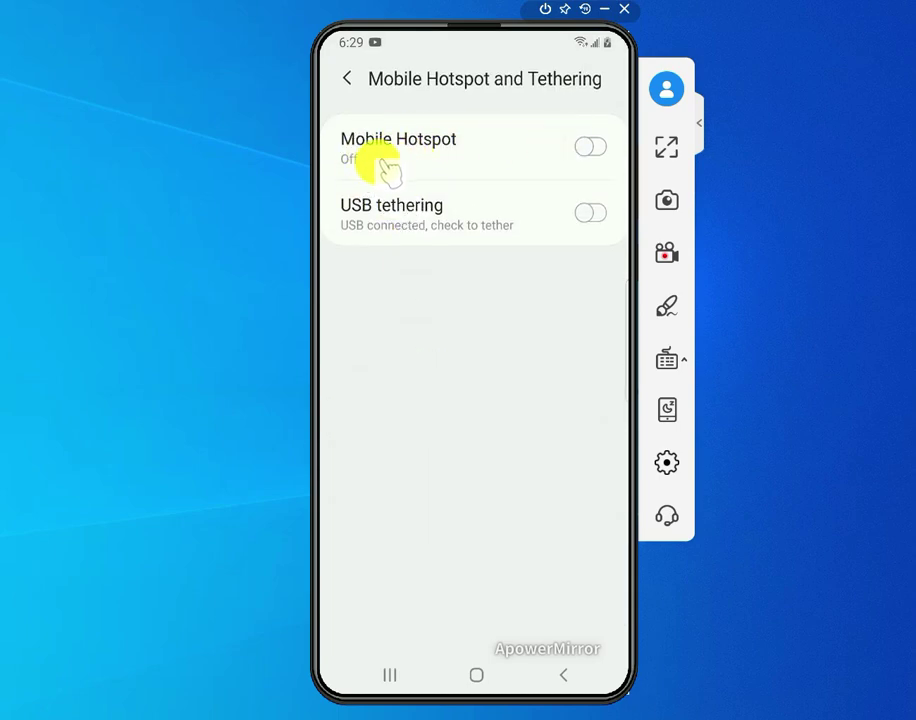
Step: Switch Mobile Hotspot on, accept that Wi-Fi turns off, and dismiss the help pages
left_click(590, 155)
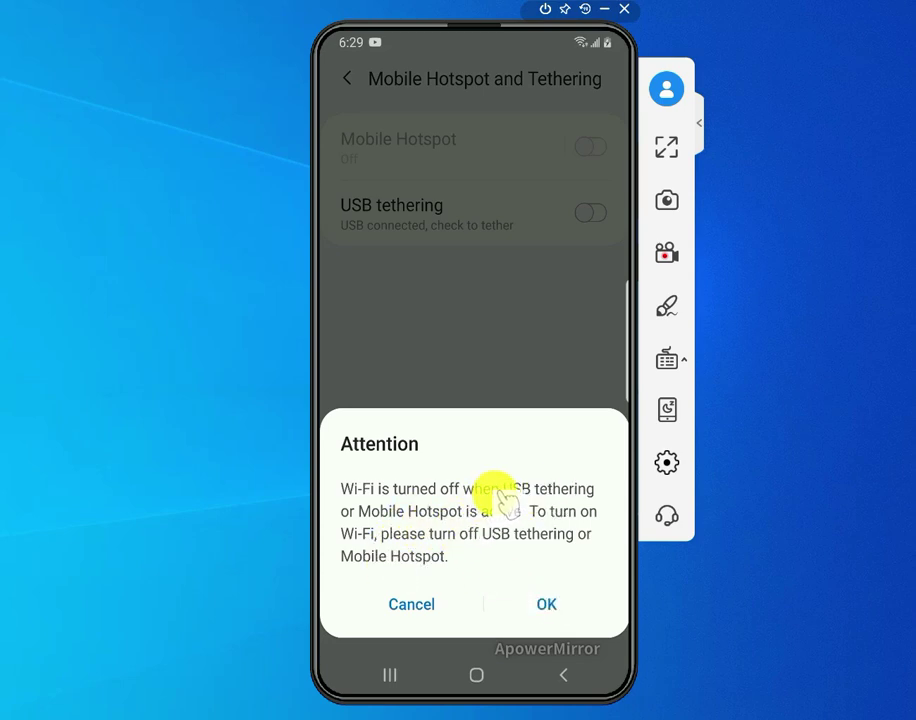
left_click(548, 605)
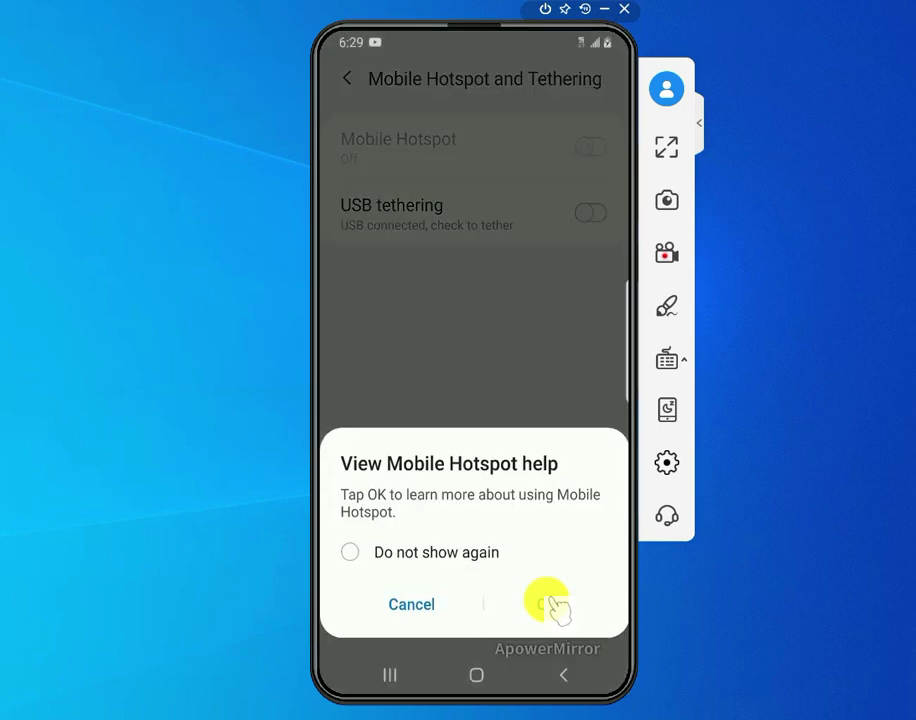
left_click(548, 605)
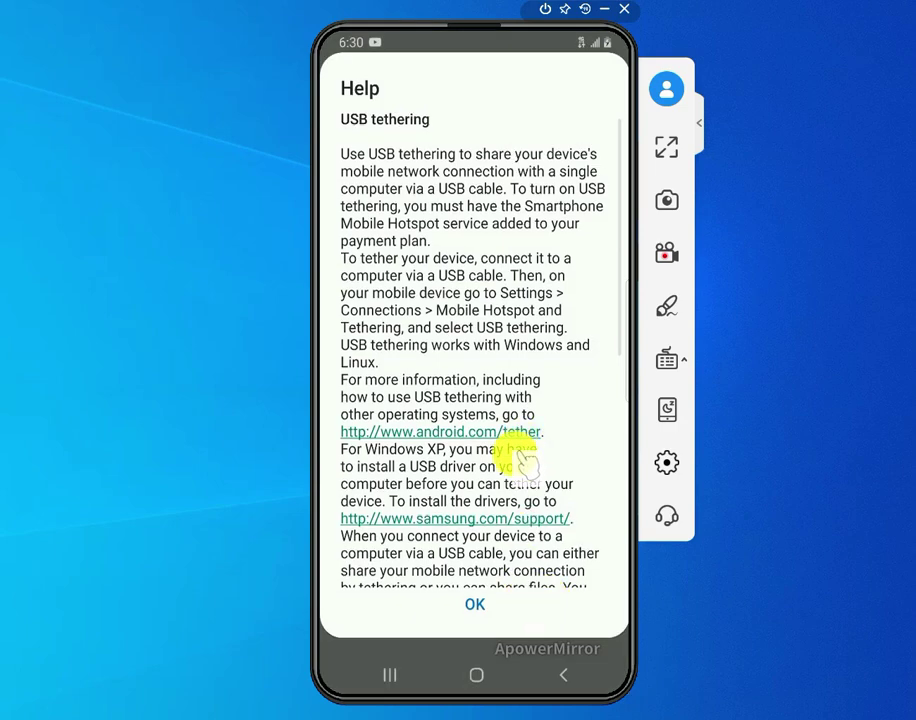
scroll(480, 580, "down", 3)
left_click(474, 608)
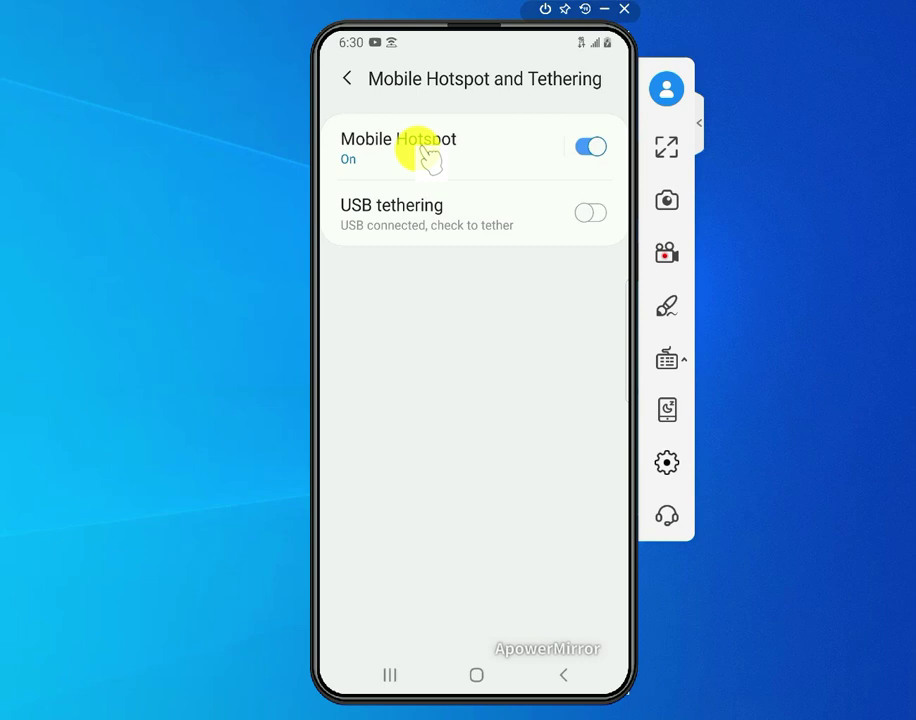
Step: Open the Mobile Hotspot page and scroll to the Samsung Galaxy S8 7075 name and password
left_click(425, 148)
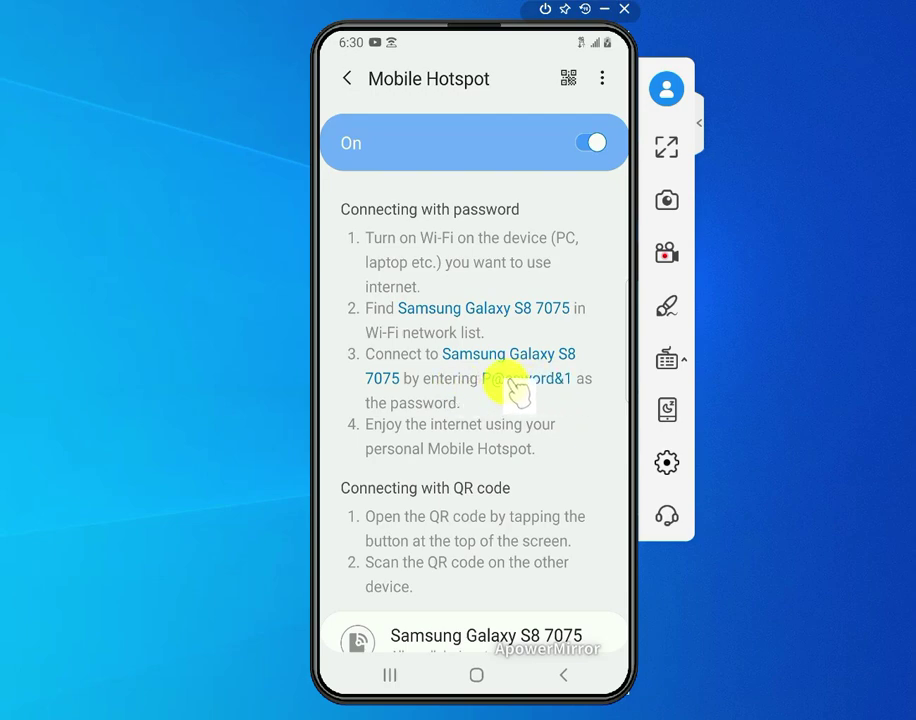
scroll(520, 385, "down", 1)
scroll(521, 303, "down", 2)
scroll(521, 323, "up", 3)
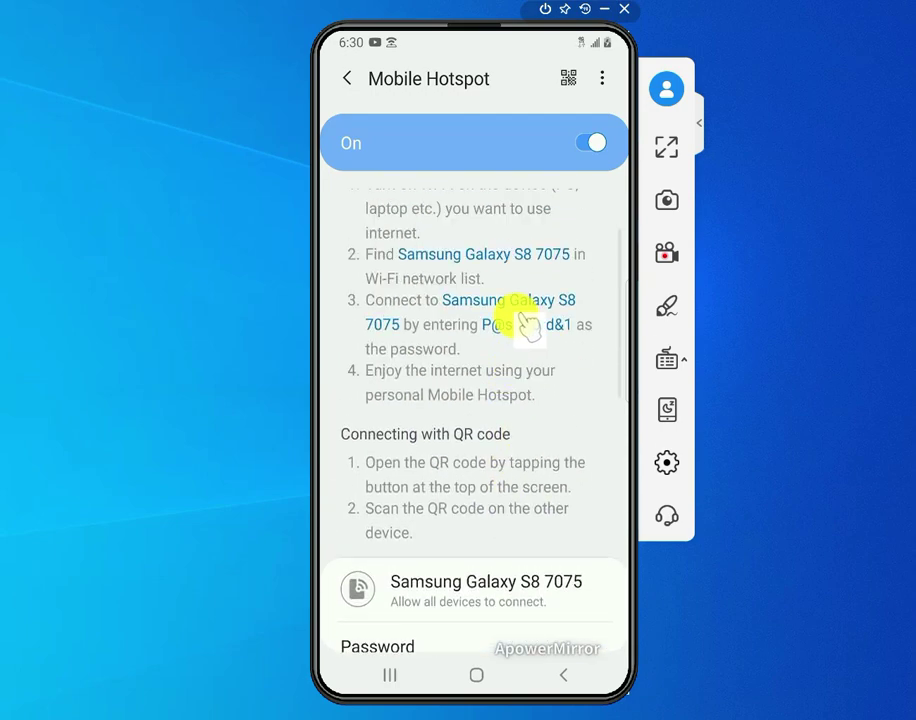
scroll(525, 393, "down", 2)
scroll(520, 398, "down", 2)
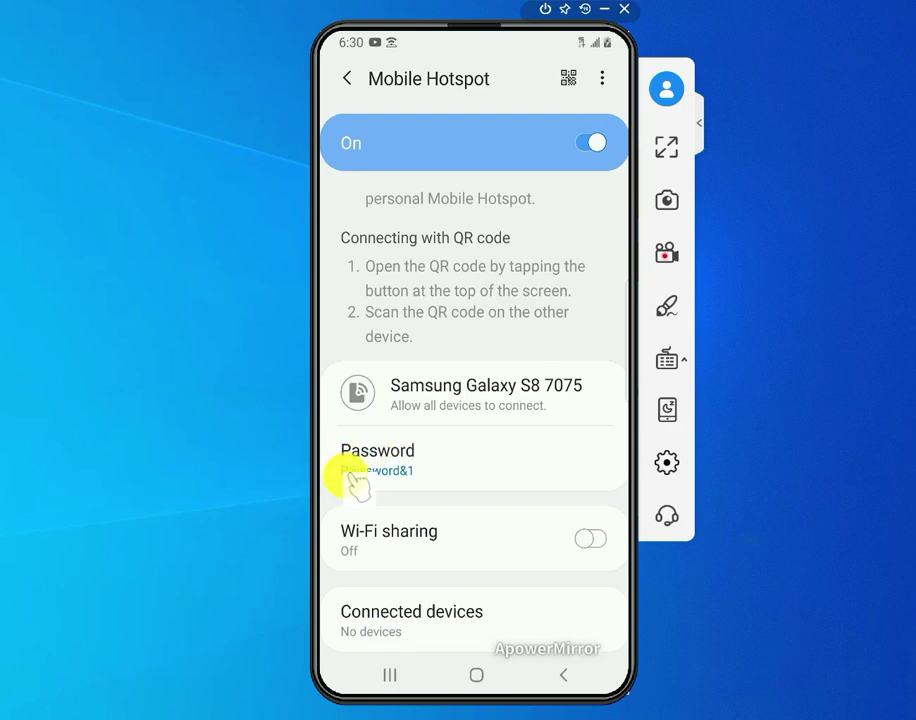
left_click(376, 472)
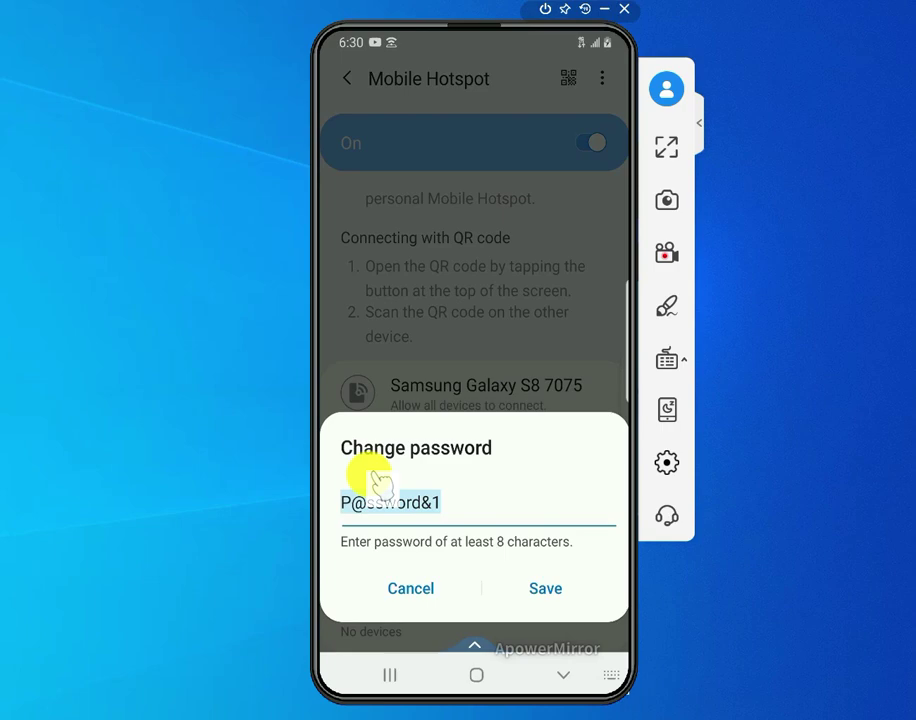
left_click(378, 482)
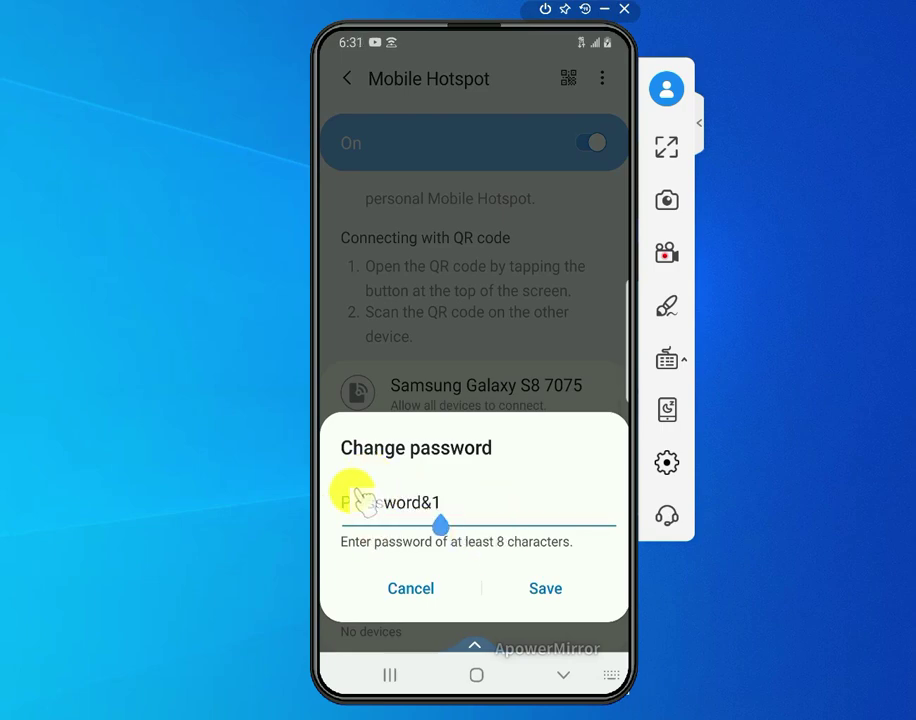
key("Home")
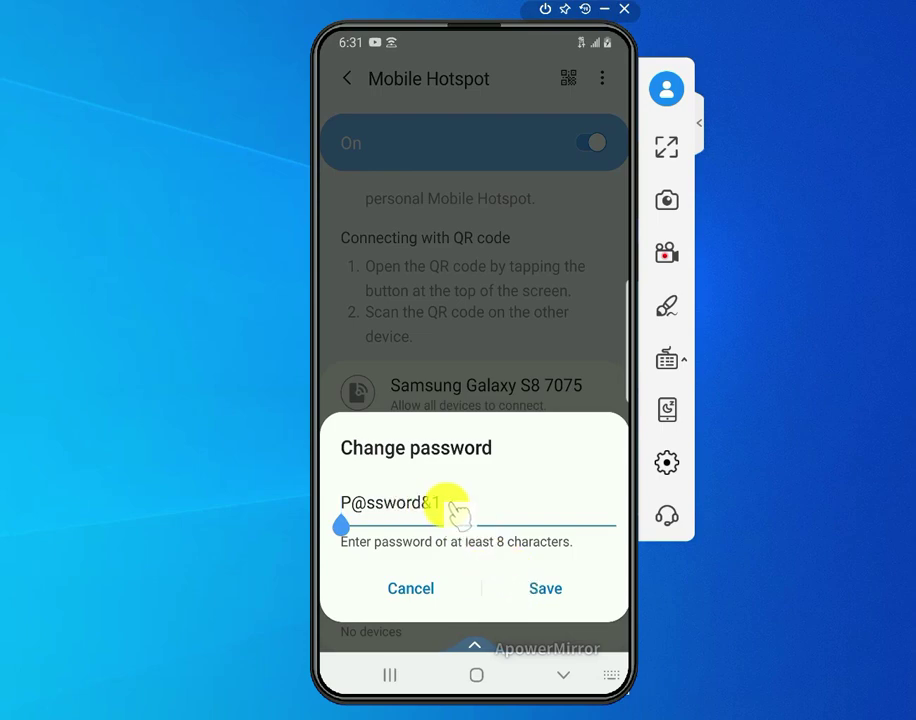
left_click(546, 590)
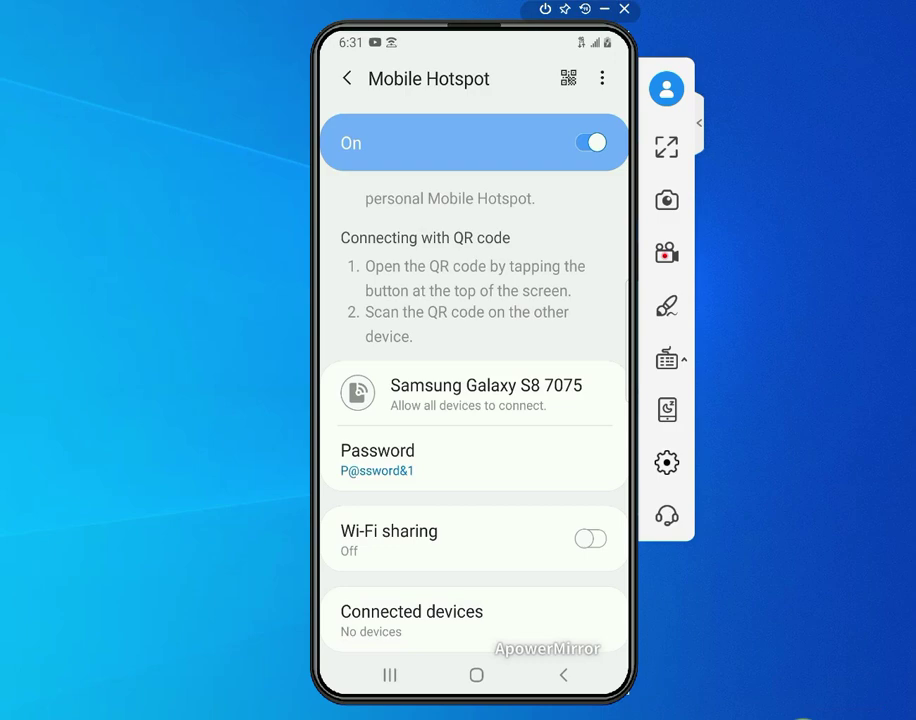
Step: From the laptop's Wi-Fi list, select Samsung Galaxy S8 7075 and choose Connect
left_click(804, 716)
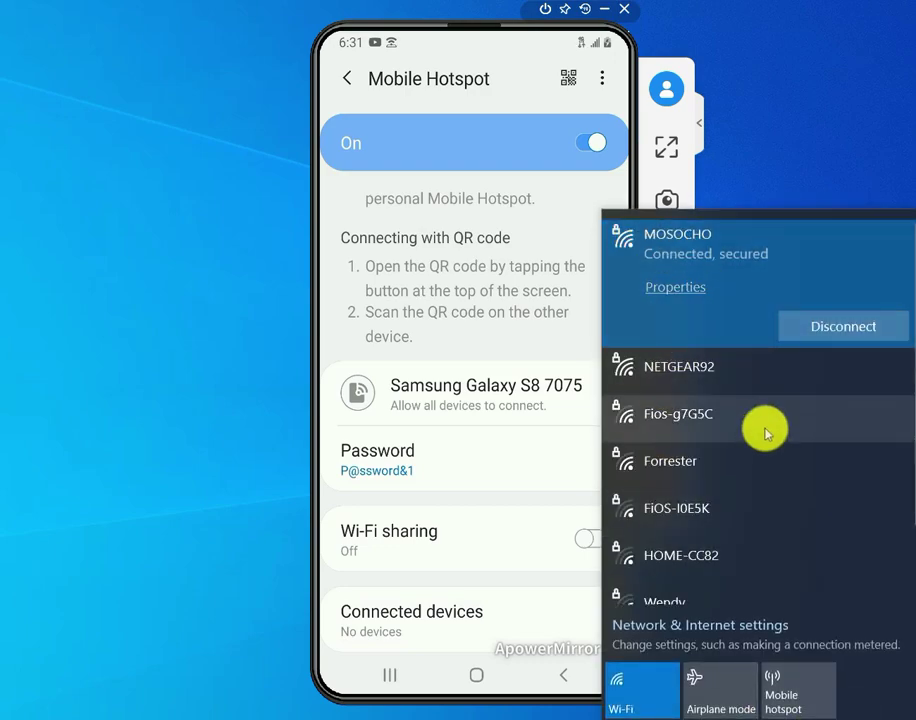
scroll(748, 438, "down", 1)
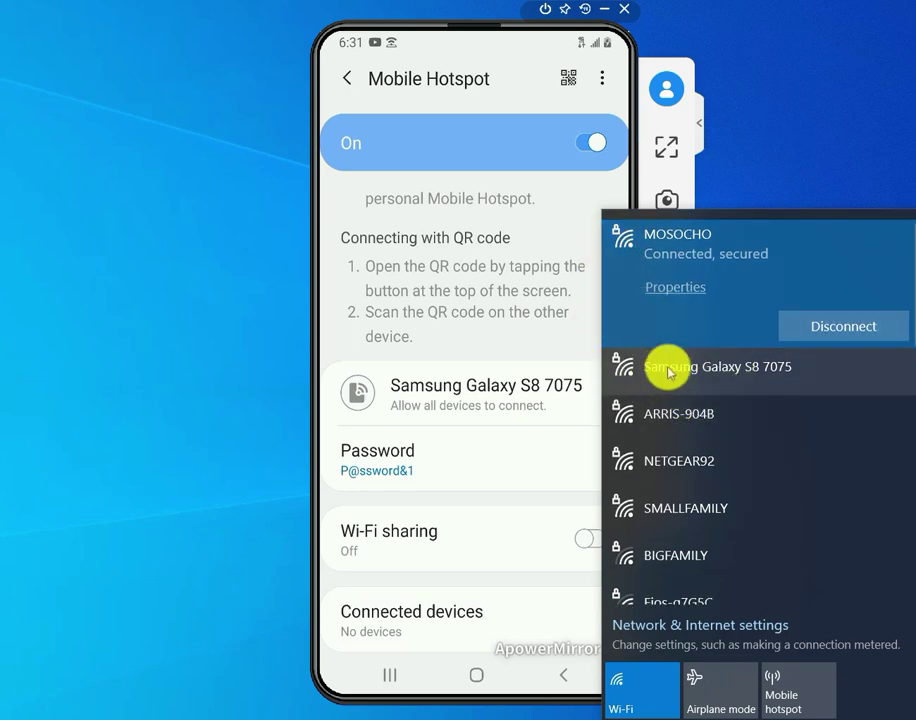
left_click(668, 372)
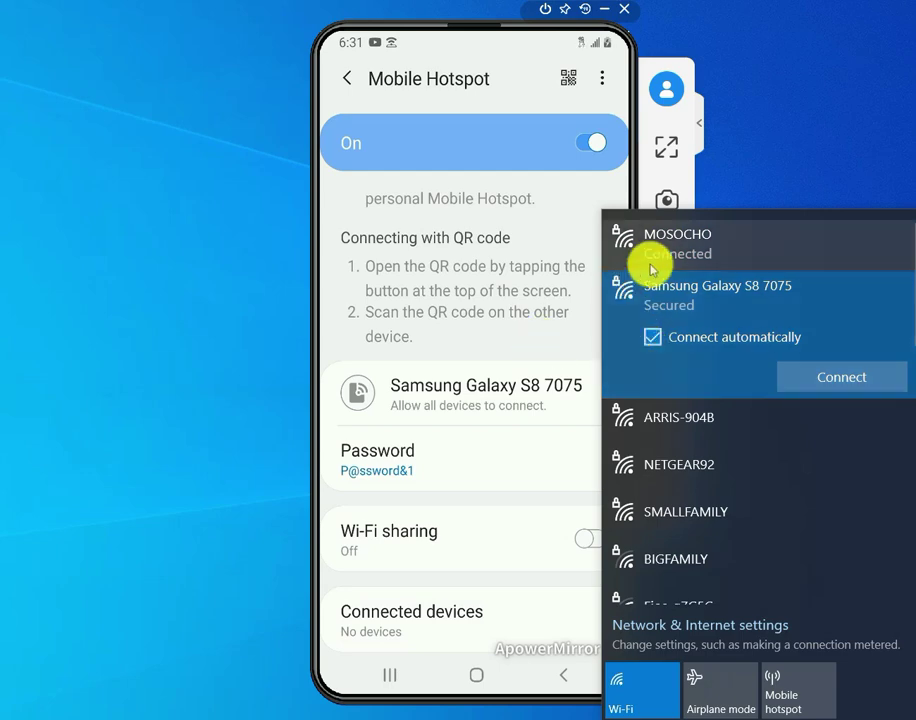
left_click(810, 377)
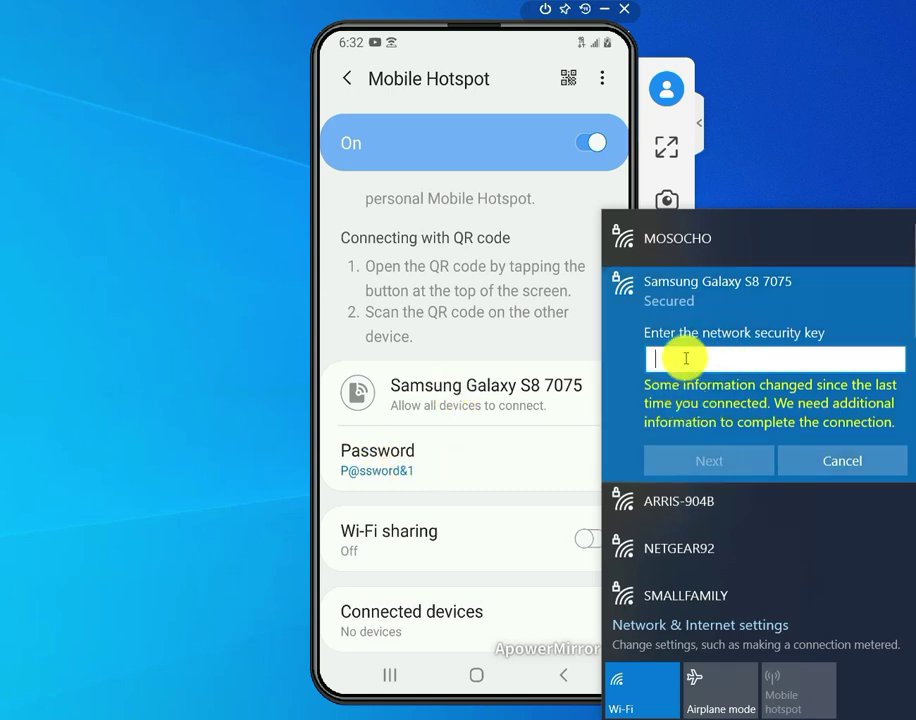
Step: Enter the hotspot password as the security key, verify it, and connect
type("P")
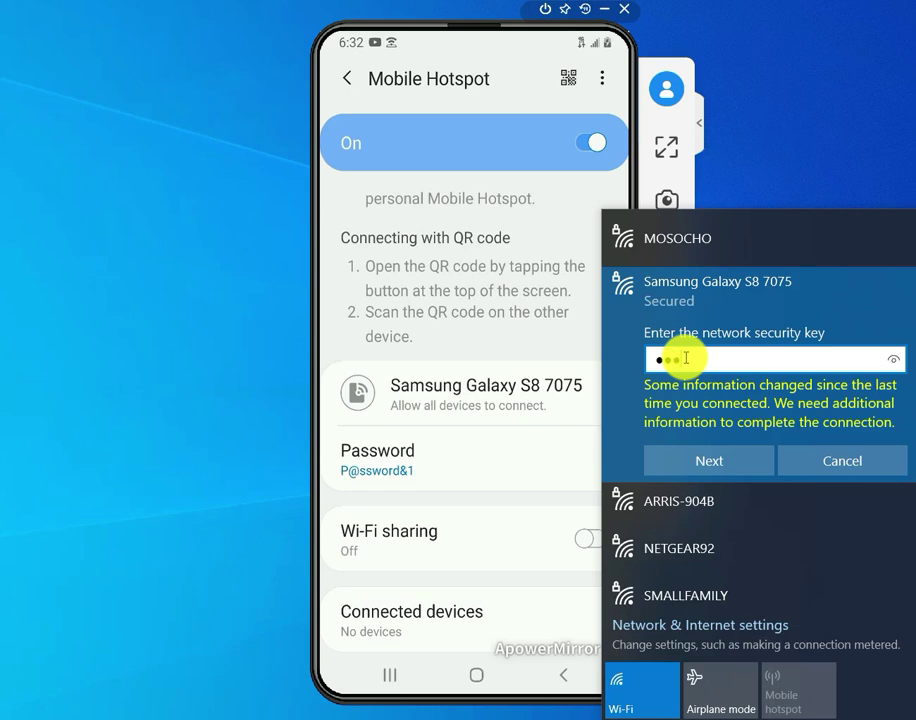
type("@ssword&")
left_click(894, 360)
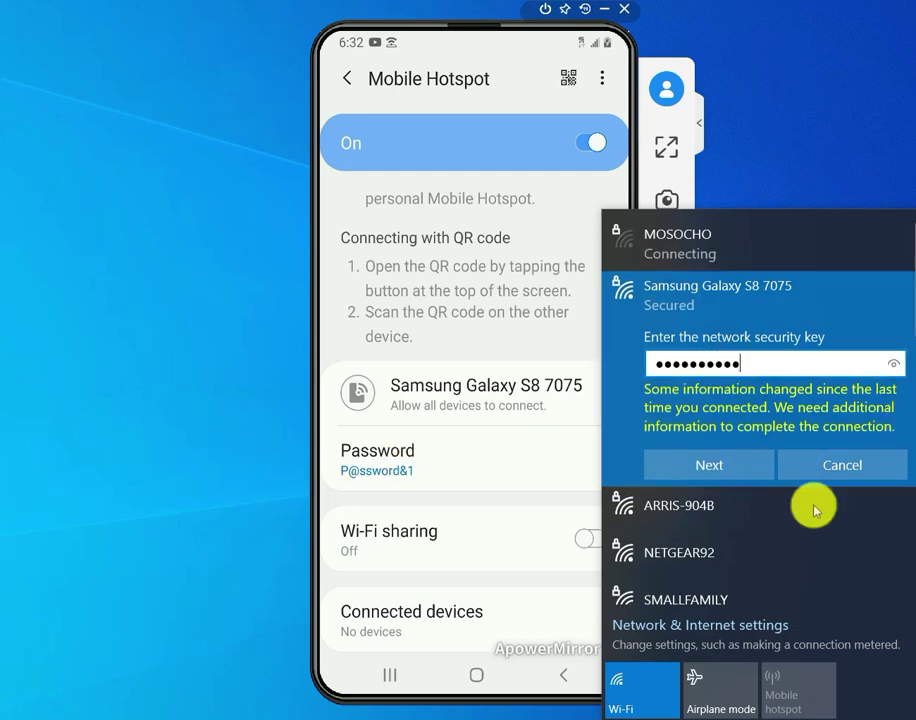
left_click(715, 466)
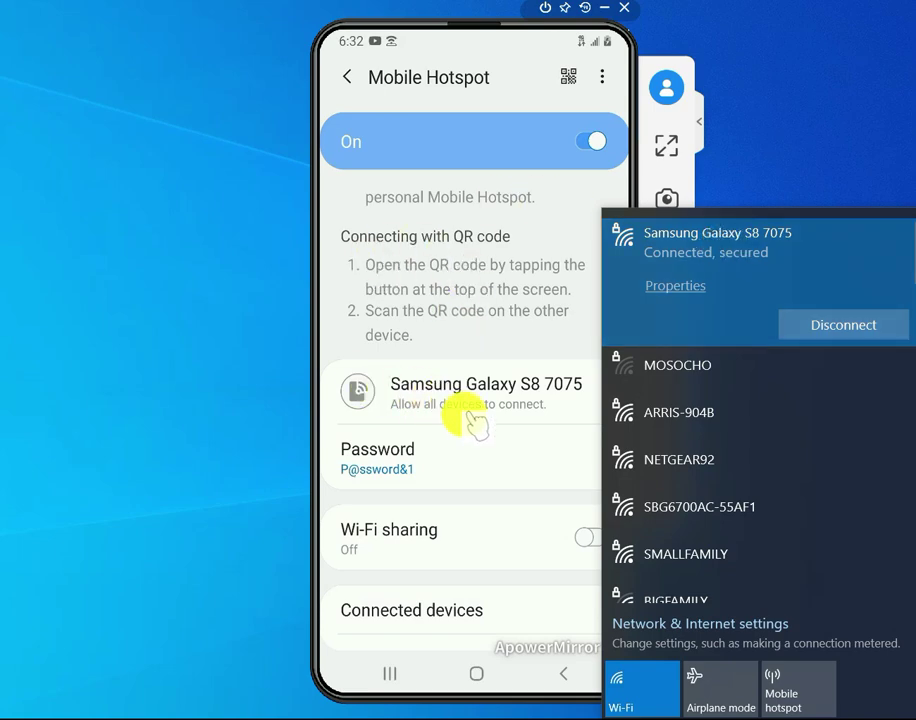
Step: Scroll to Connected devices on the Mobile Hotspot page to see the laptop listed
scroll(540, 455, "down", 1)
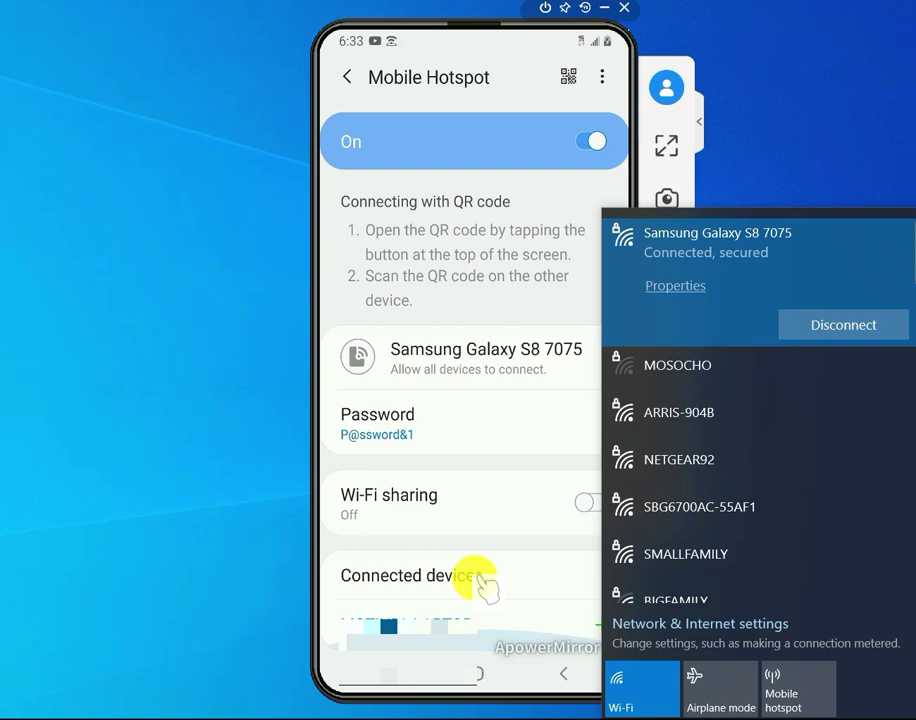